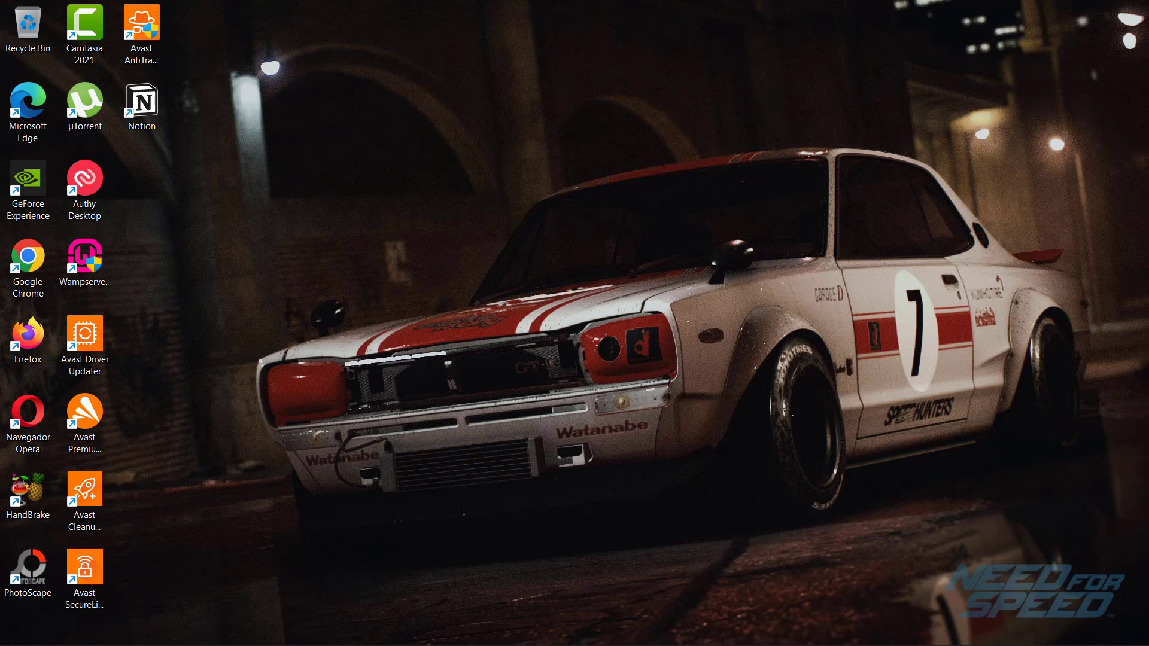
Search 'se' from the Start menu and launch the Settings app.
{"action": "mouse_move", "coordinate": [345, 628]}
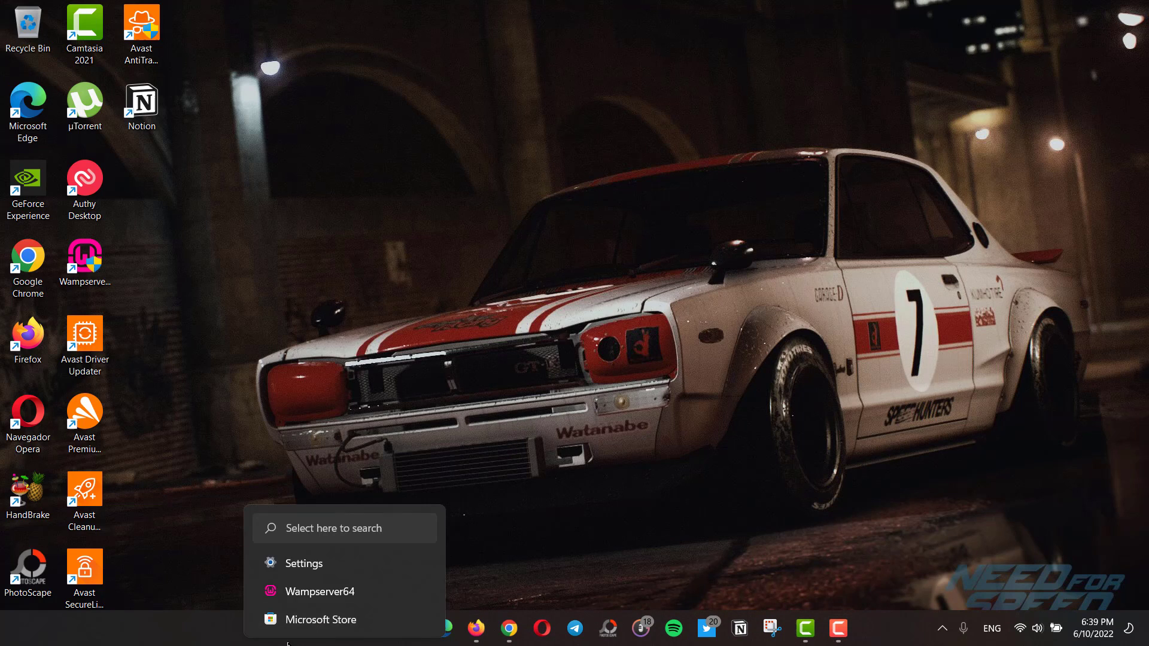
{"action": "left_click", "coordinate": [312, 628]}
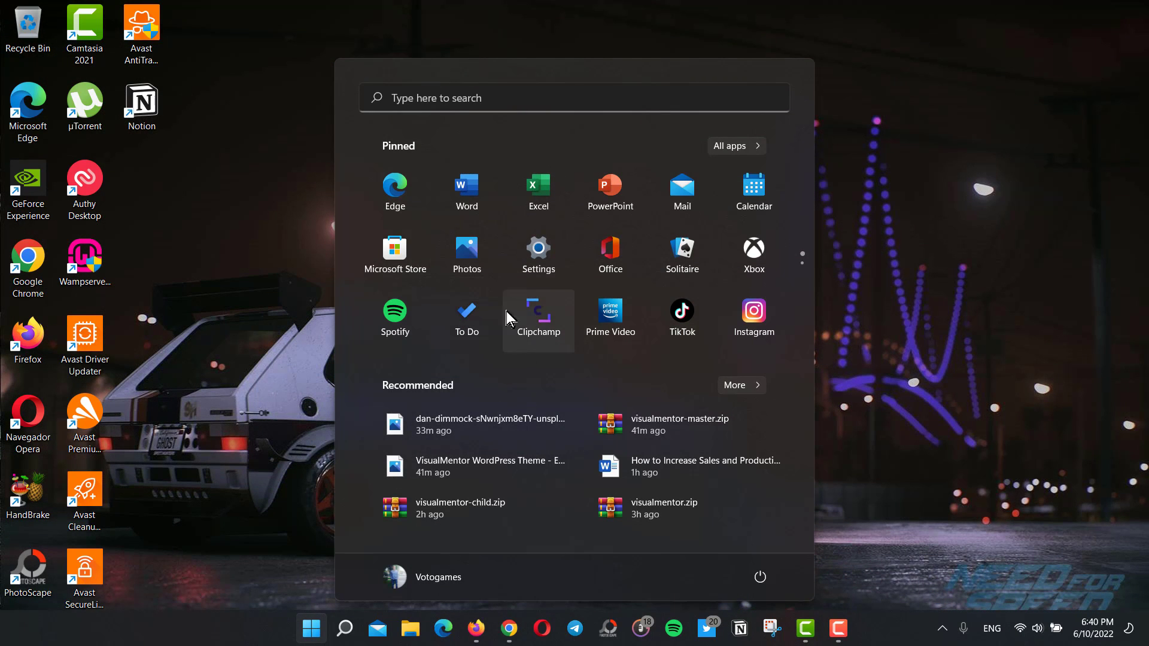
{"action": "left_click", "coordinate": [450, 98]}
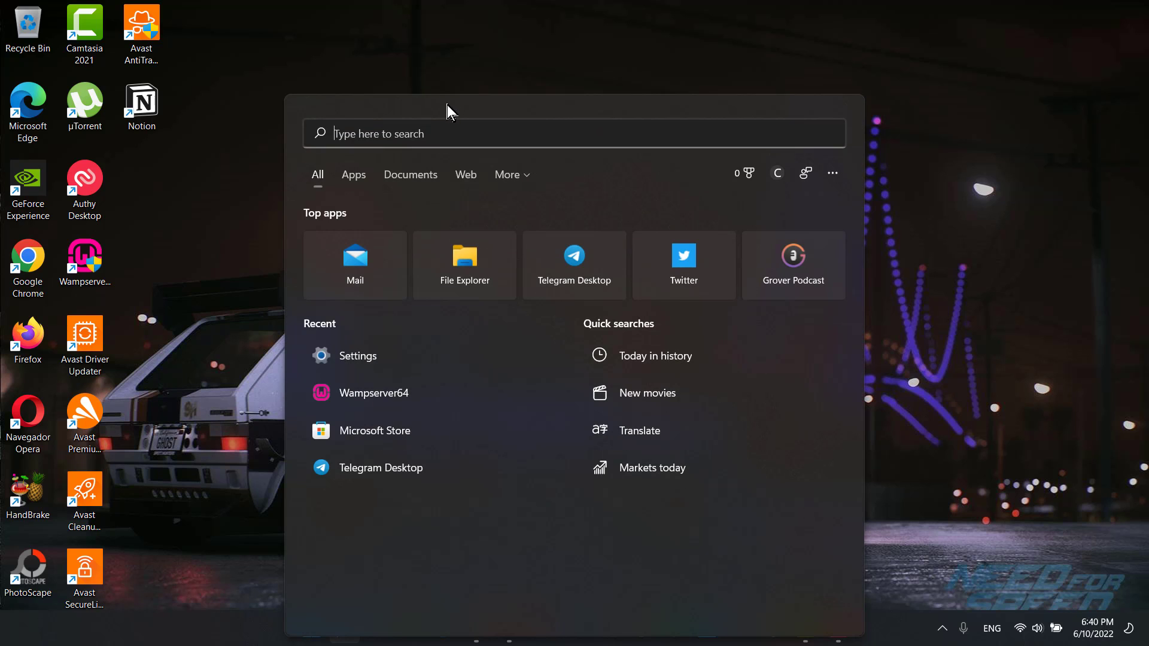
{"action": "type", "text": "se"}
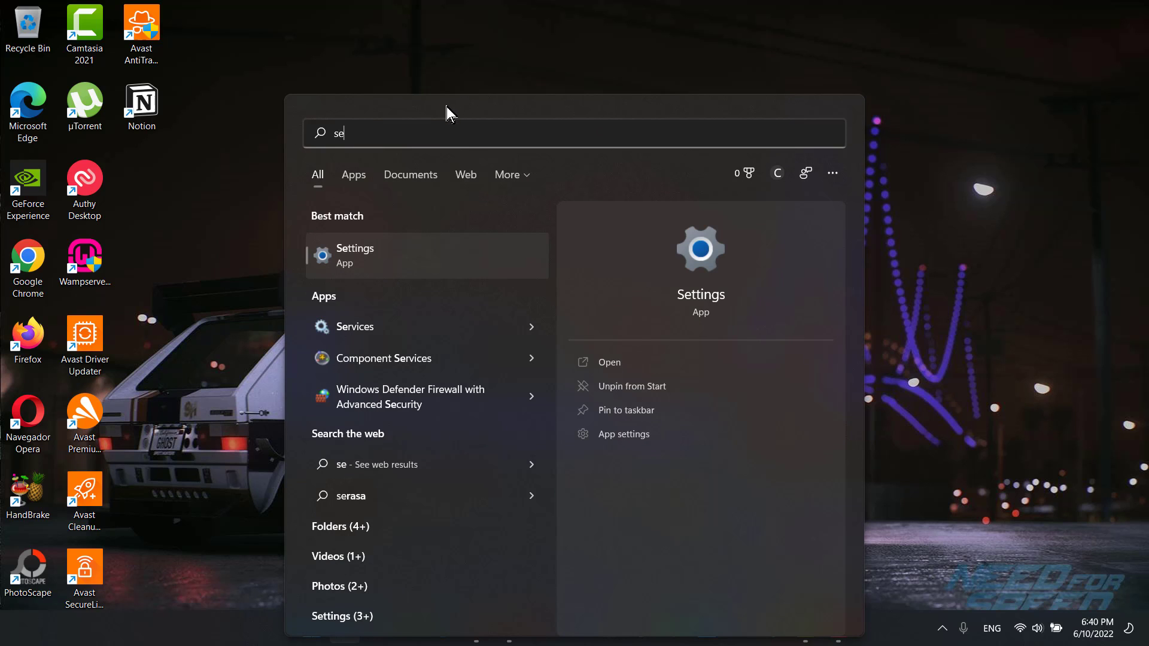
{"action": "left_click", "coordinate": [371, 263]}
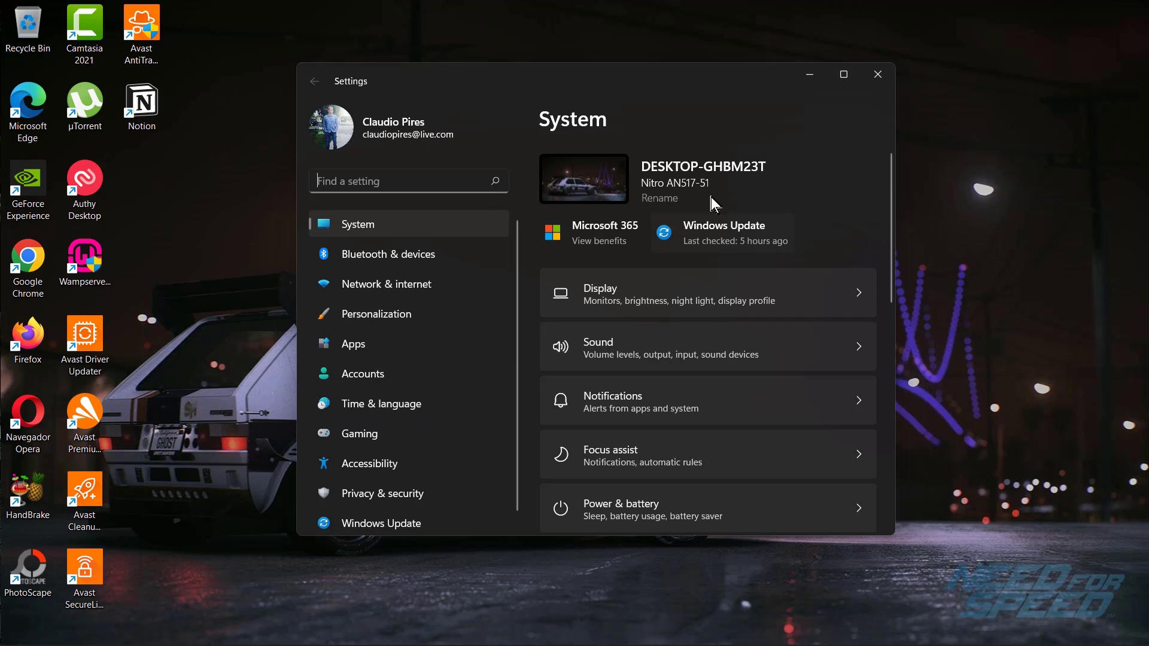
Maximize Settings and open Apps > Default apps, scrolling the list to find Google Chrome.
{"action": "left_click", "coordinate": [844, 74]}
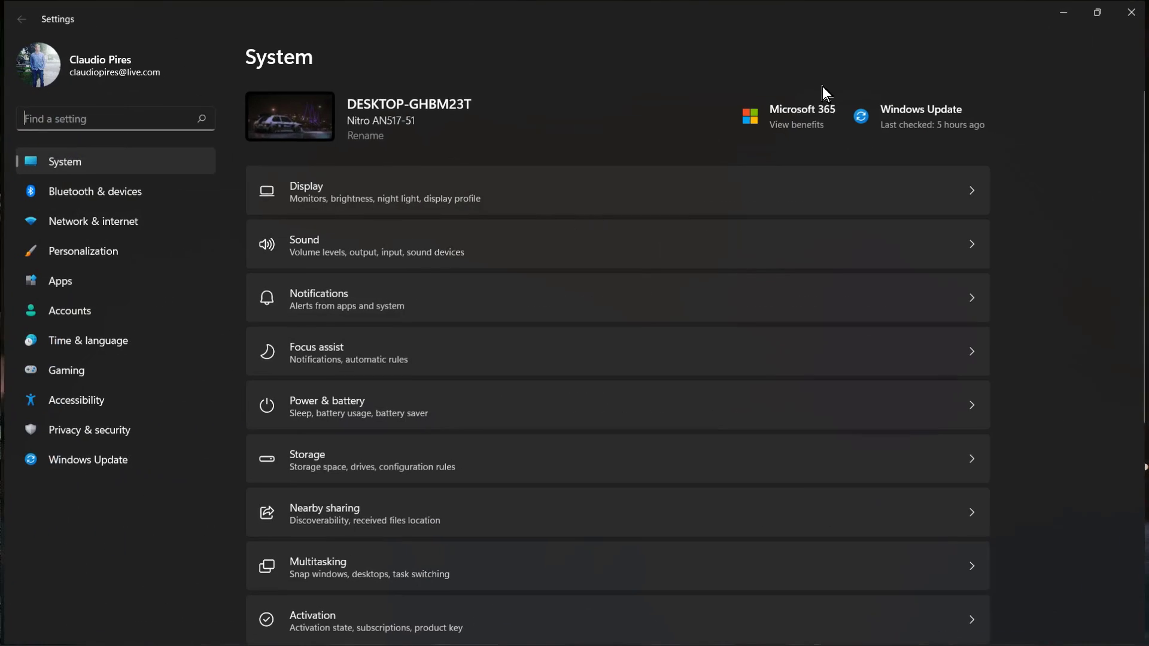
{"action": "left_click", "coordinate": [98, 282]}
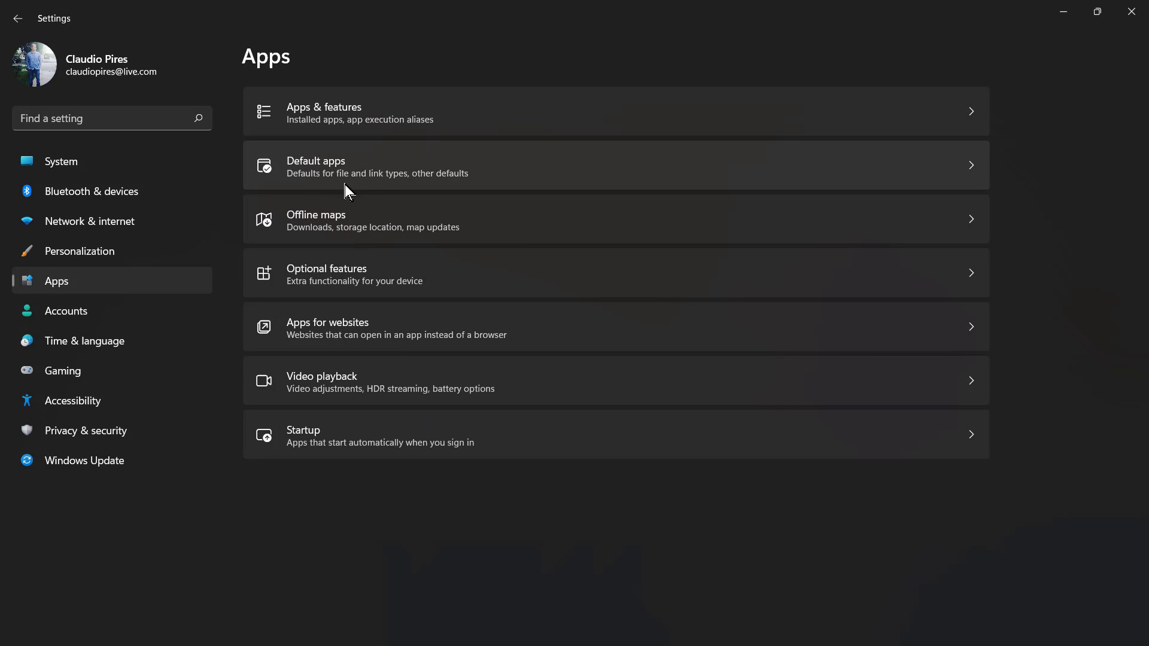
{"action": "left_click", "coordinate": [460, 171]}
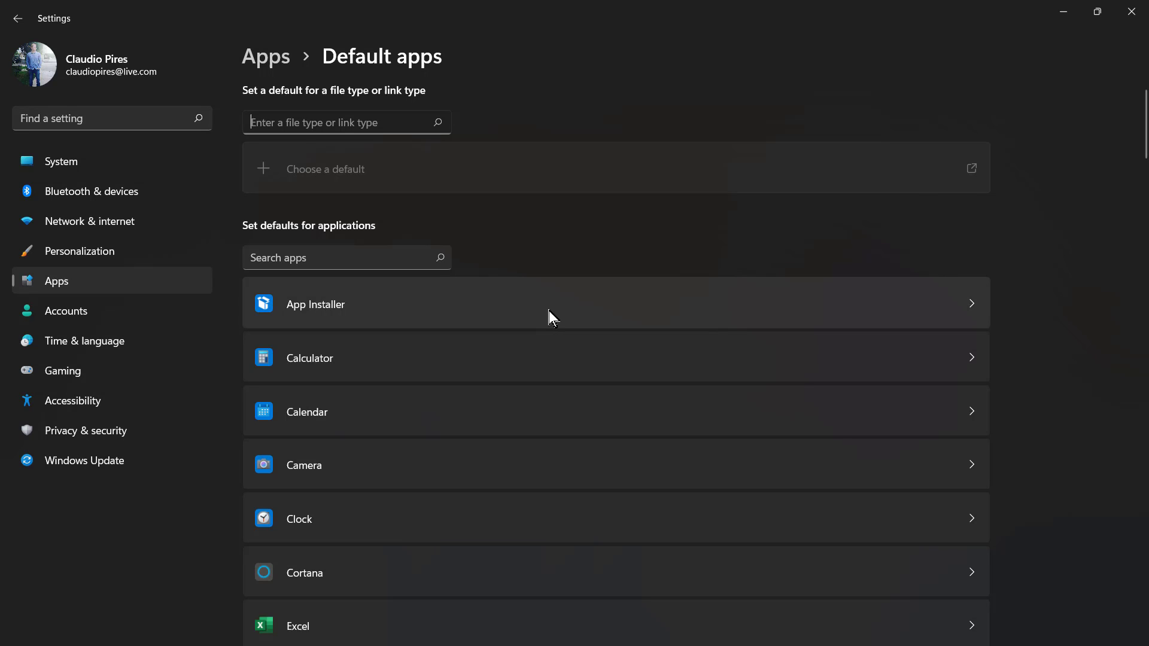
{"action": "scroll", "coordinate": [549, 310], "scroll_direction": "down", "scroll_amount": 10}
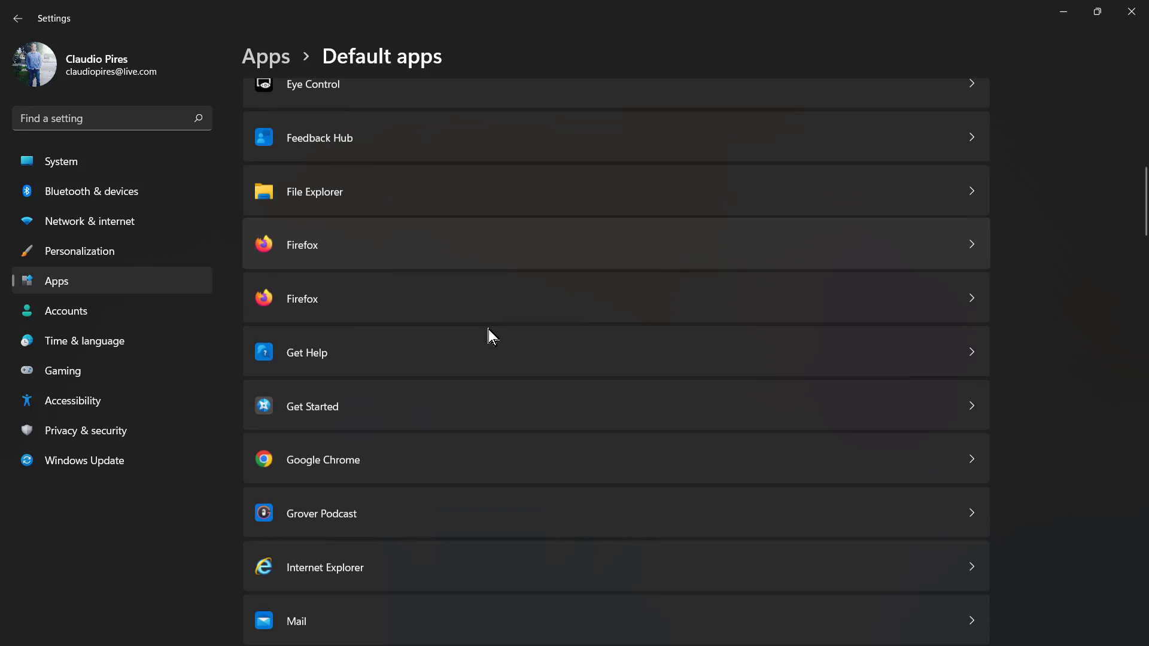
{"action": "scroll", "coordinate": [404, 375], "scroll_direction": "down", "scroll_amount": 3}
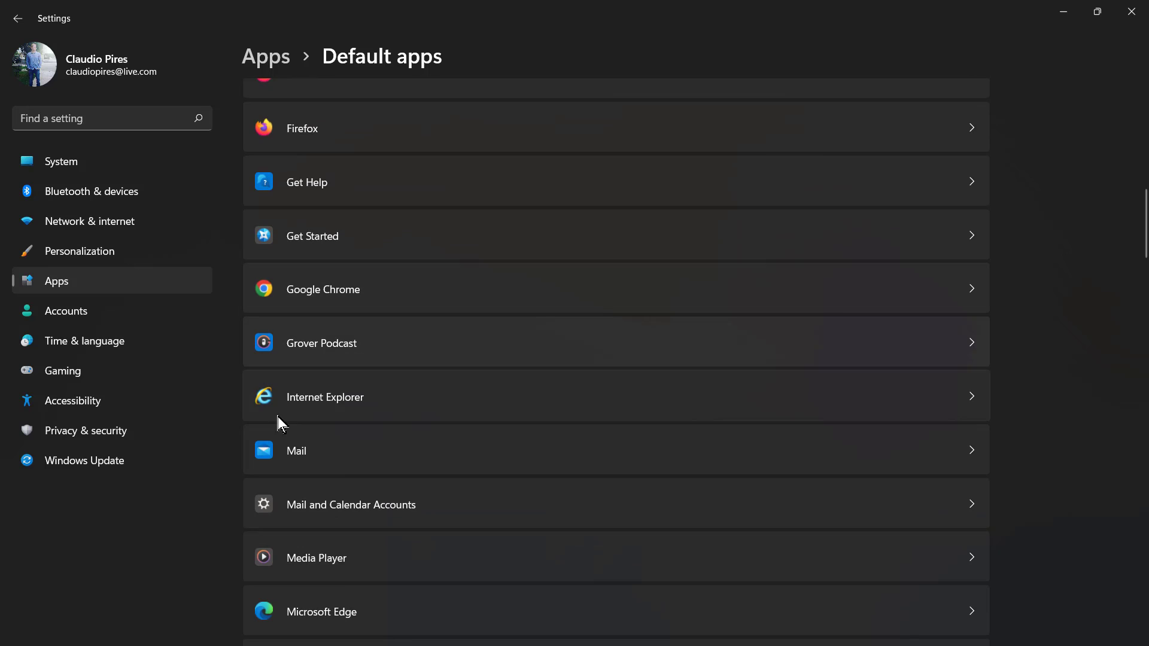
{"action": "scroll", "coordinate": [423, 377], "scroll_direction": "up", "scroll_amount": 2}
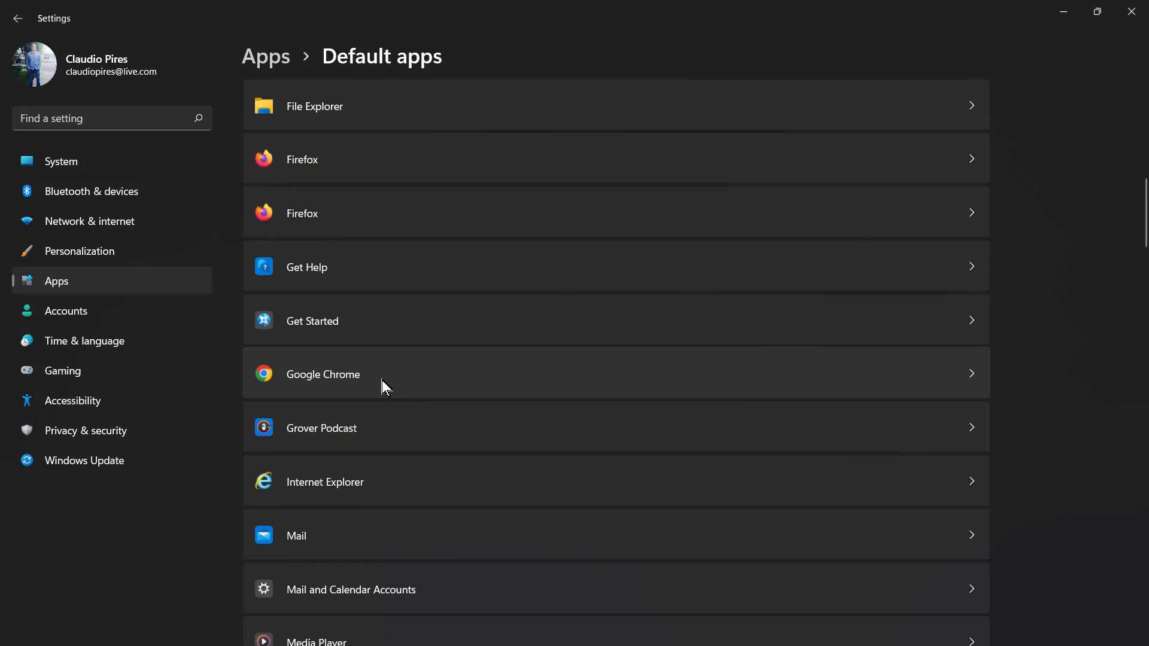
Open Google Chrome's default types and check the .pdf chooser, leaving it on Microsoft Edge.
{"action": "left_click", "coordinate": [334, 374]}
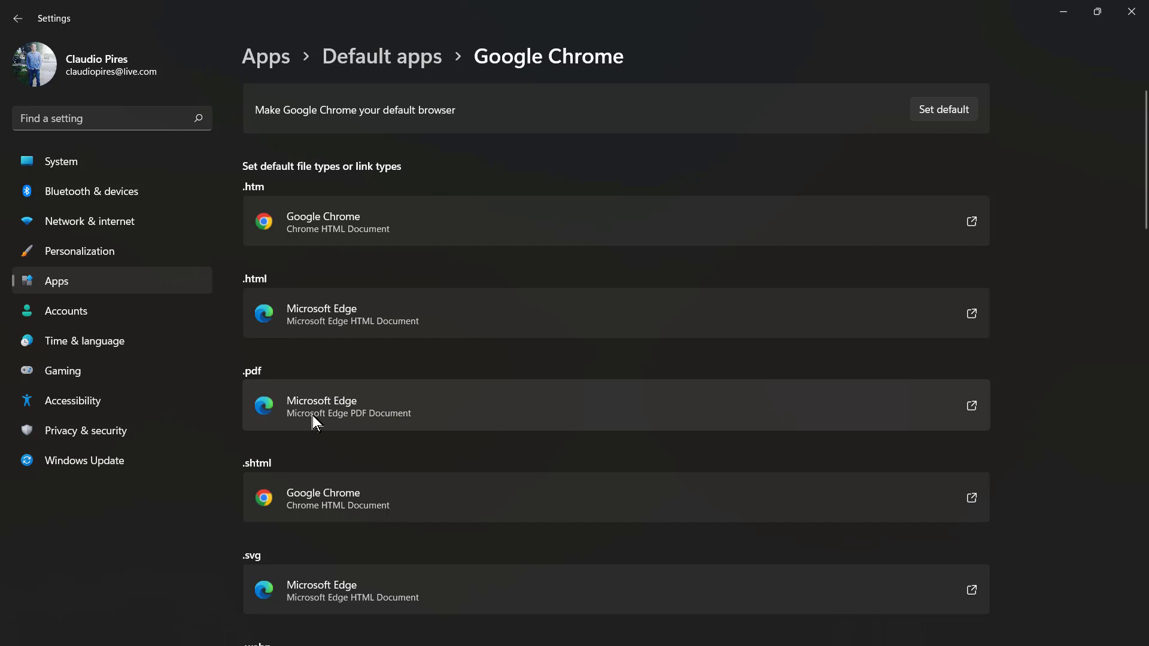
{"action": "left_click", "coordinate": [428, 410]}
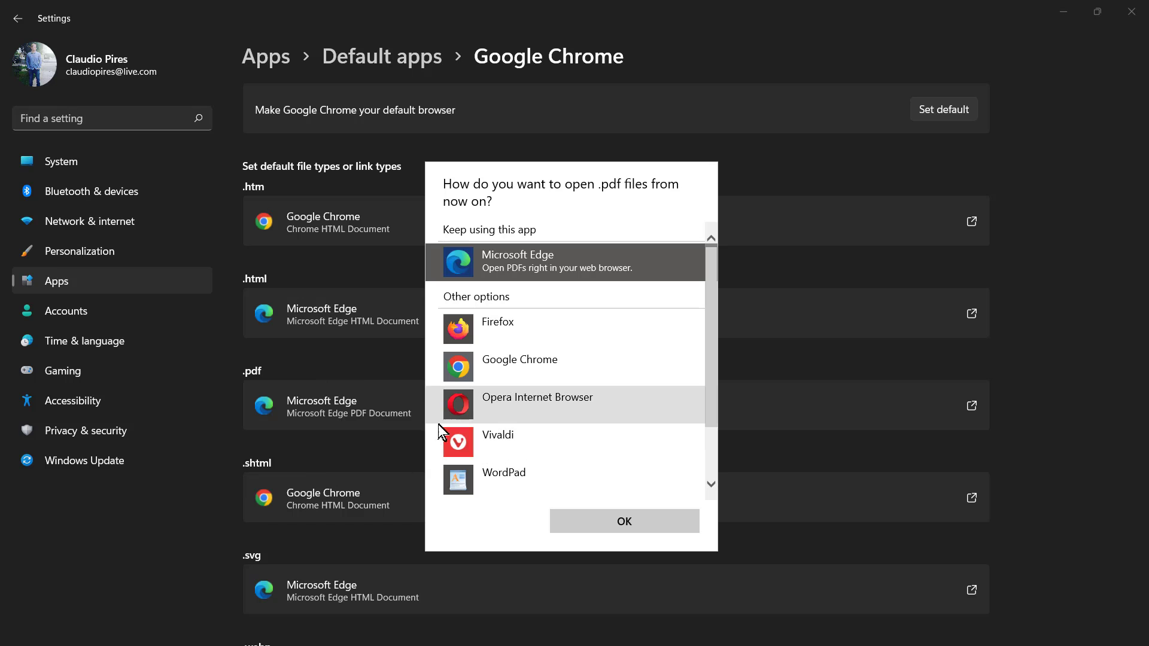
{"action": "left_click", "coordinate": [185, 507]}
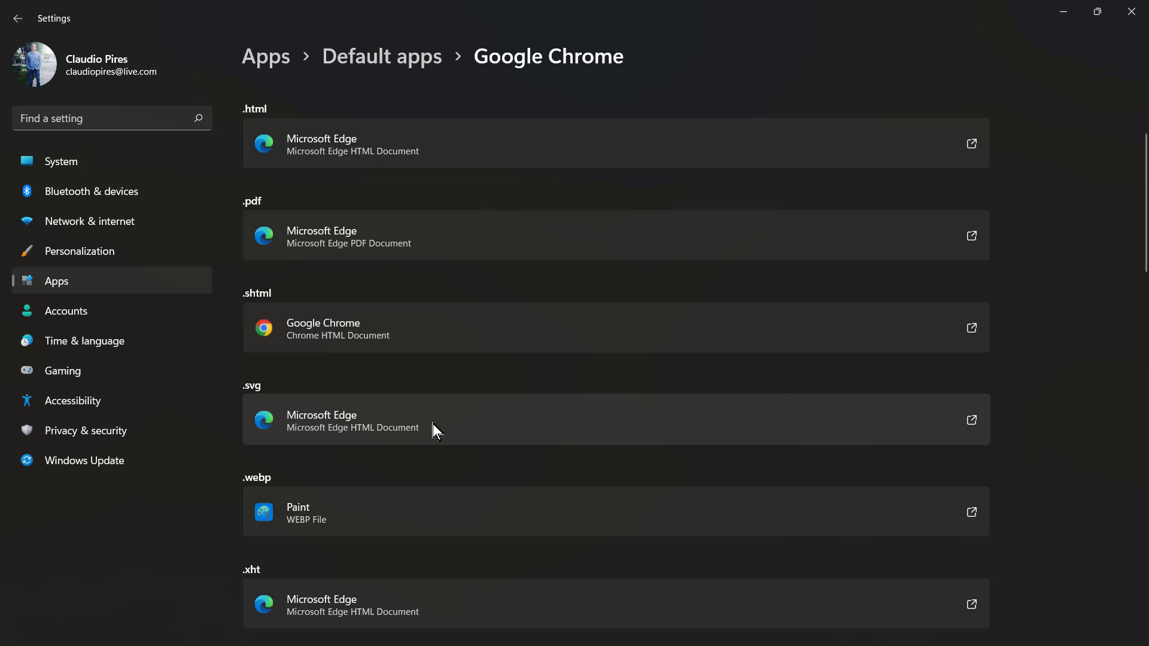
Set HTTPS links to open in Google Chrome instead of Microsoft Edge.
{"action": "scroll", "coordinate": [433, 425], "scroll_direction": "down", "scroll_amount": 3}
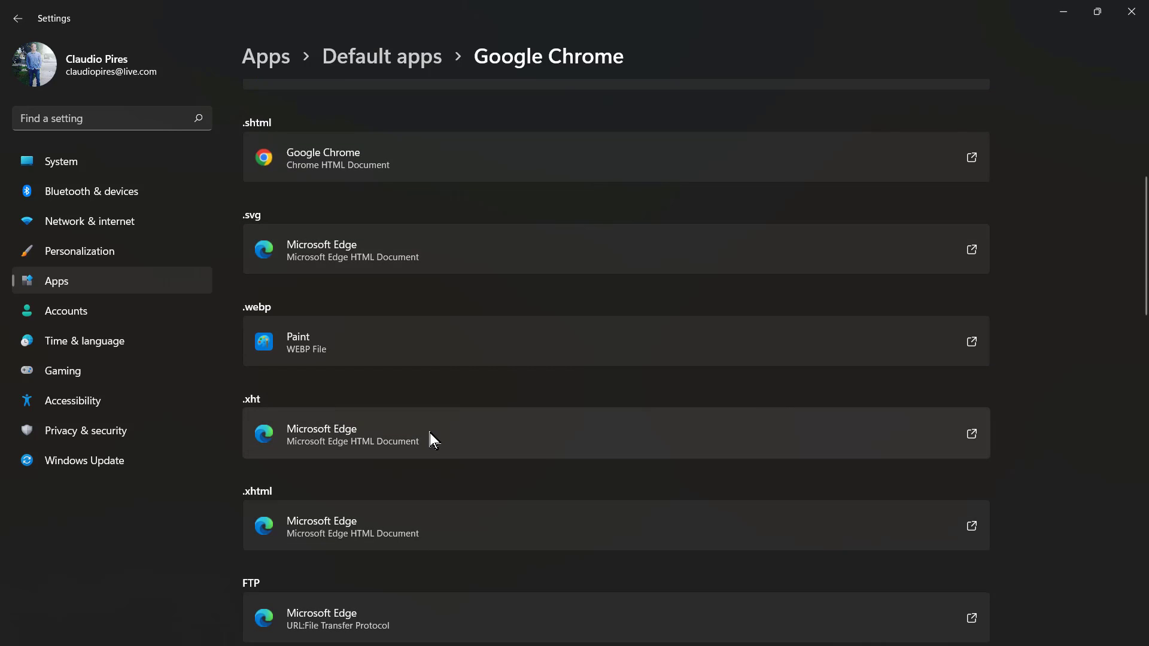
{"action": "scroll", "coordinate": [430, 433], "scroll_direction": "down", "scroll_amount": 3}
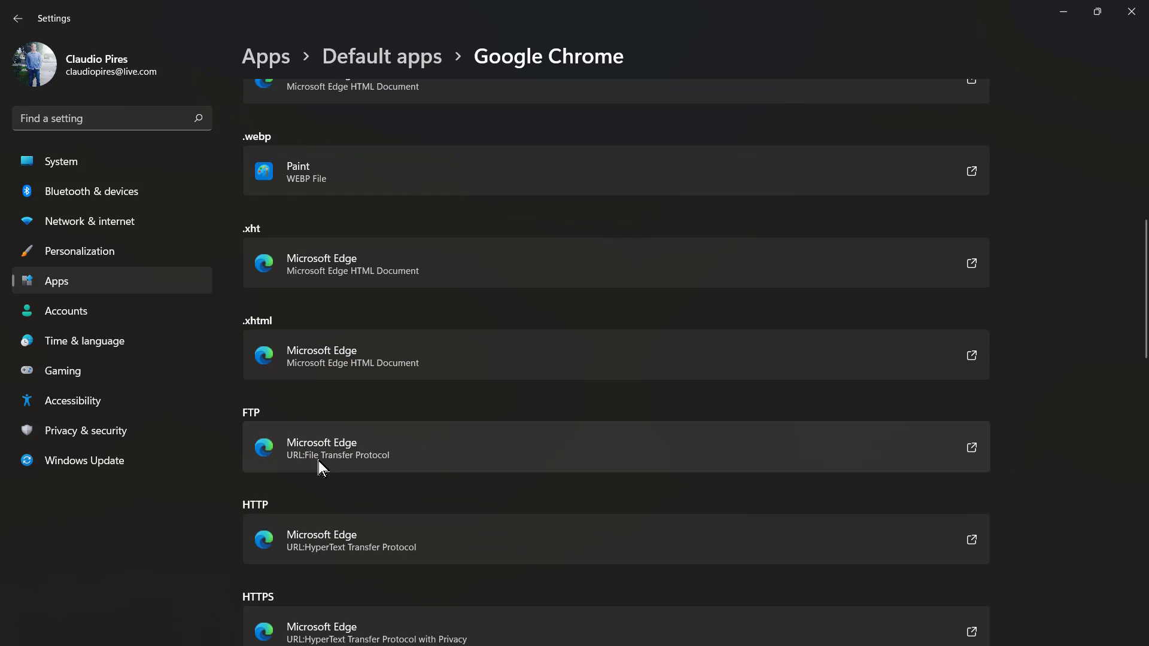
{"action": "scroll", "coordinate": [319, 462], "scroll_direction": "down", "scroll_amount": 3}
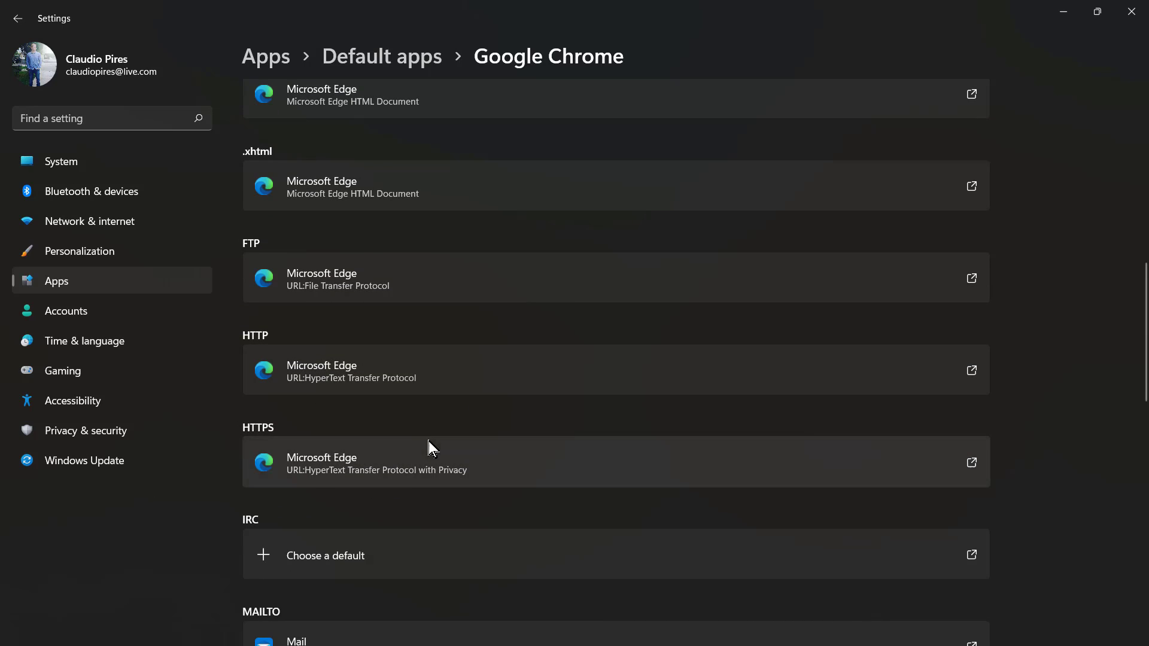
{"action": "scroll", "coordinate": [403, 461], "scroll_direction": "up", "scroll_amount": 12}
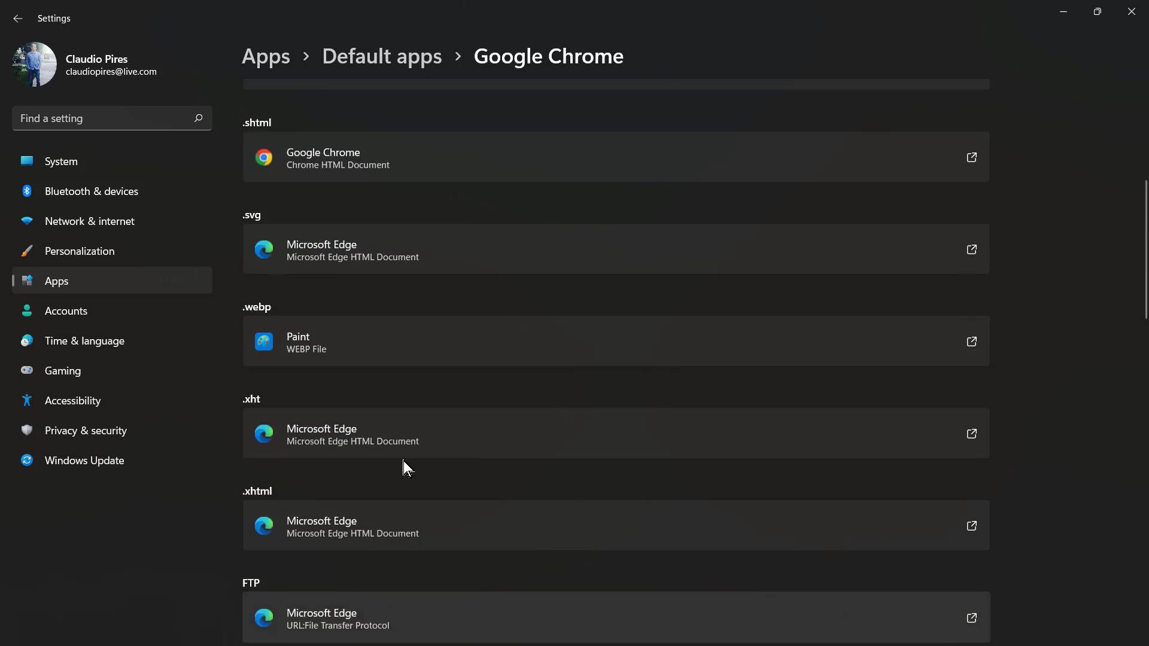
{"action": "scroll", "coordinate": [403, 462], "scroll_direction": "down", "scroll_amount": 10}
{"action": "scroll", "coordinate": [379, 468], "scroll_direction": "down", "scroll_amount": 1}
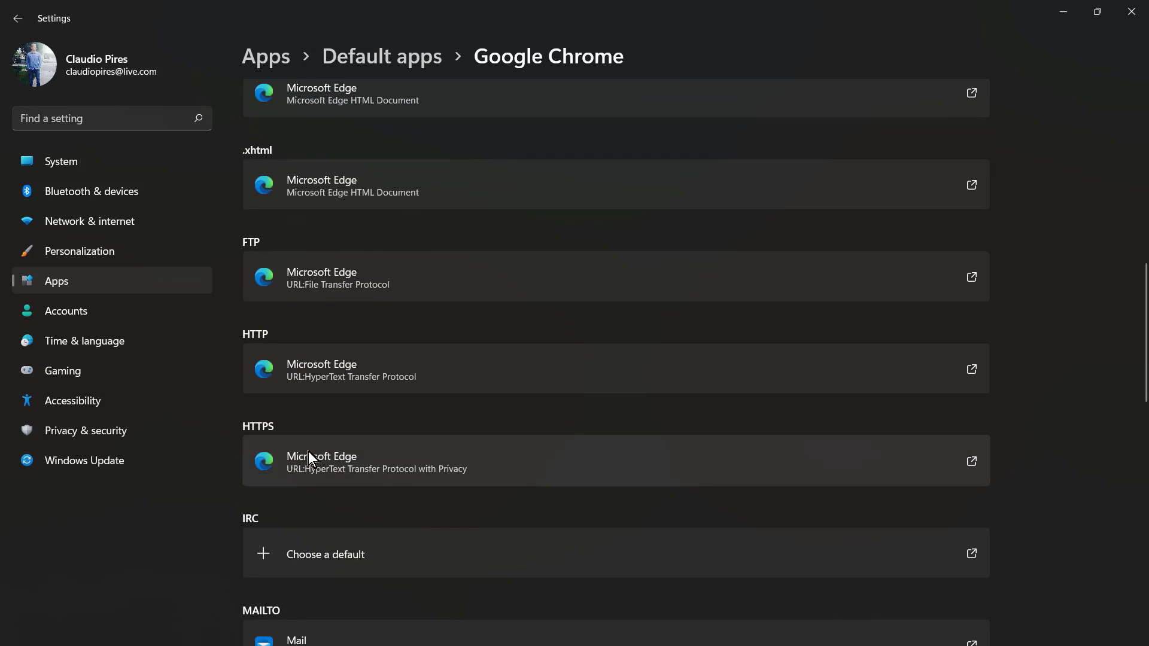
{"action": "left_click", "coordinate": [387, 459]}
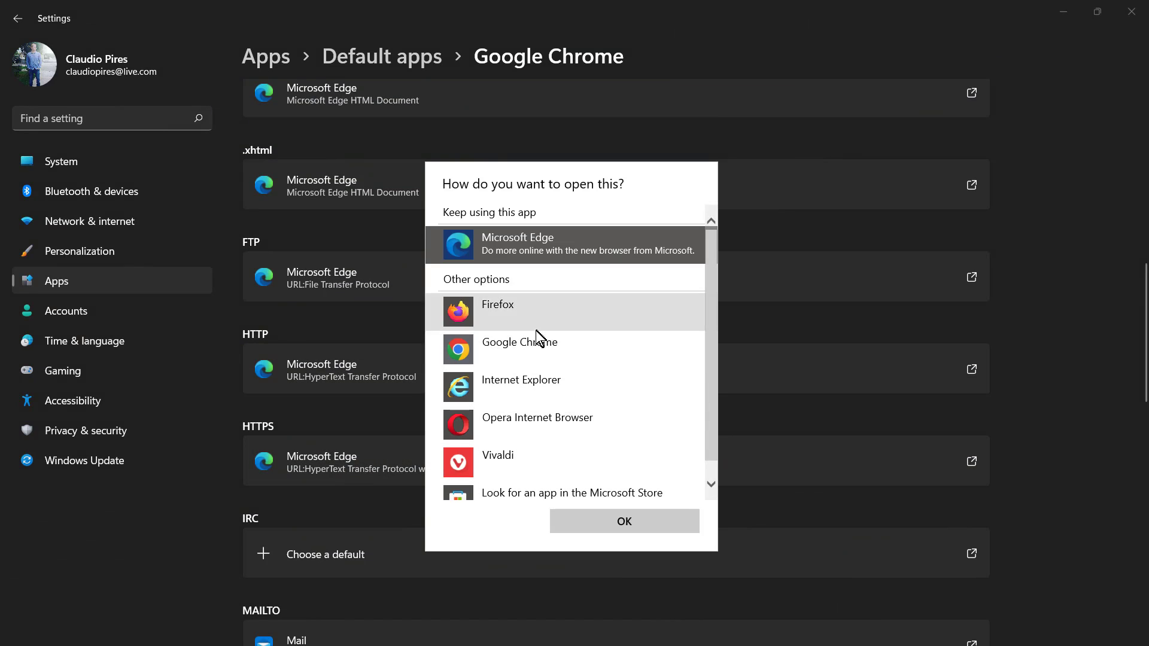
{"action": "left_click", "coordinate": [542, 350]}
{"action": "left_click", "coordinate": [591, 520]}
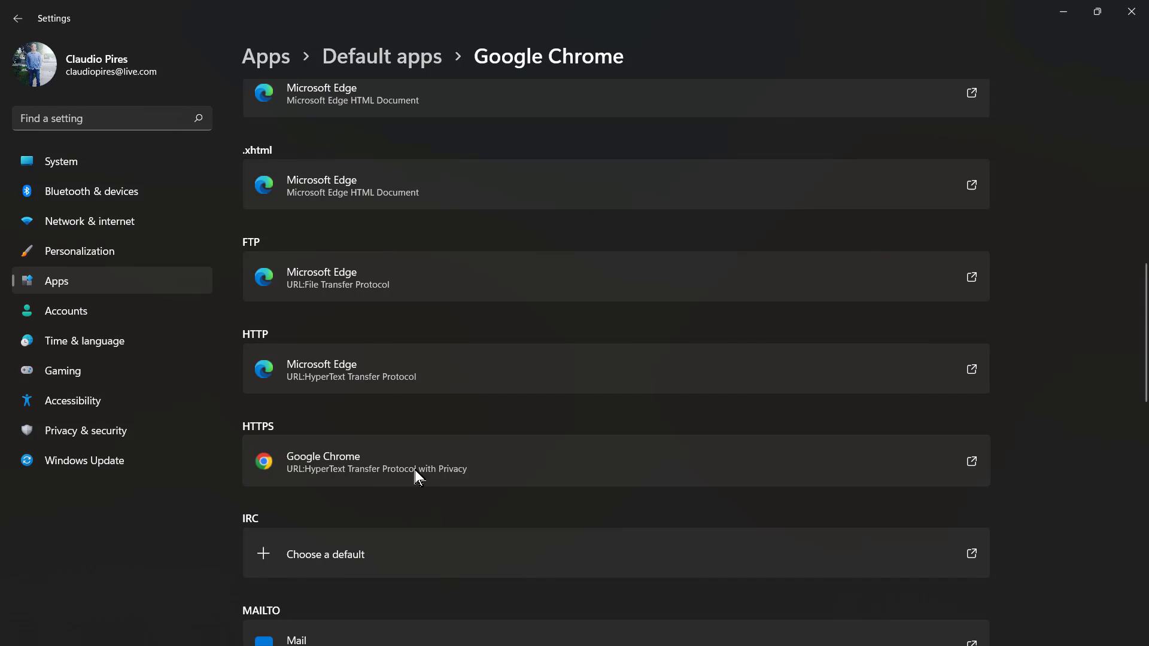
Set HTTP links to open in Google Chrome as well.
{"action": "left_click", "coordinate": [400, 380]}
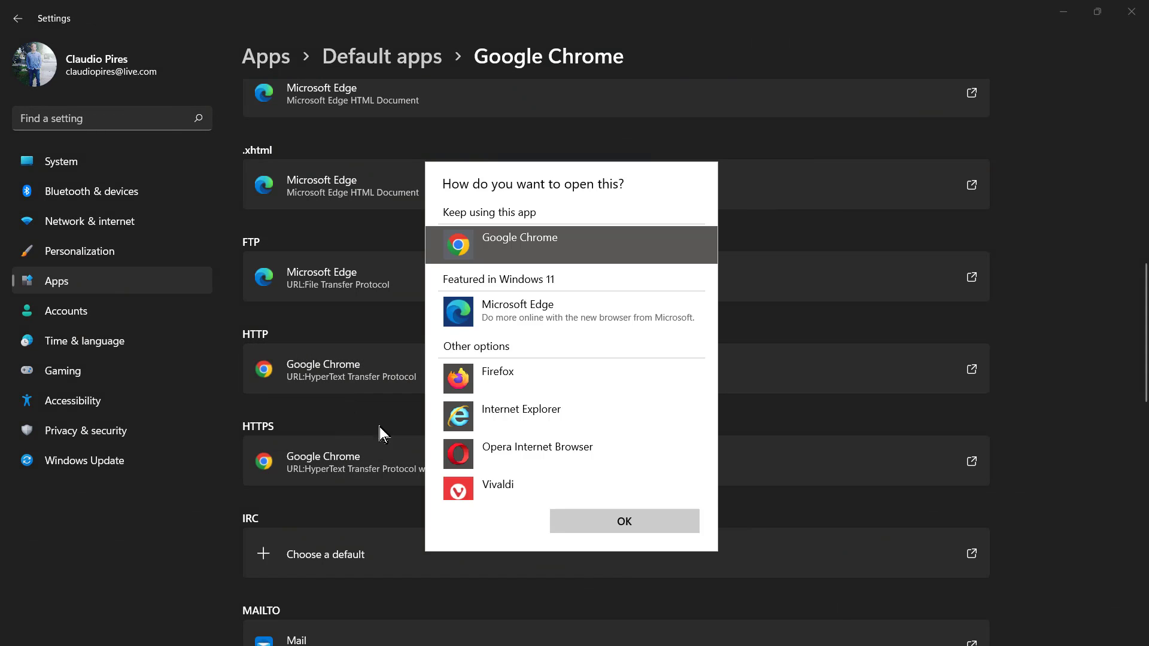
{"action": "left_click", "coordinate": [311, 424]}
{"action": "scroll", "coordinate": [482, 477], "scroll_direction": "down", "scroll_amount": 3}
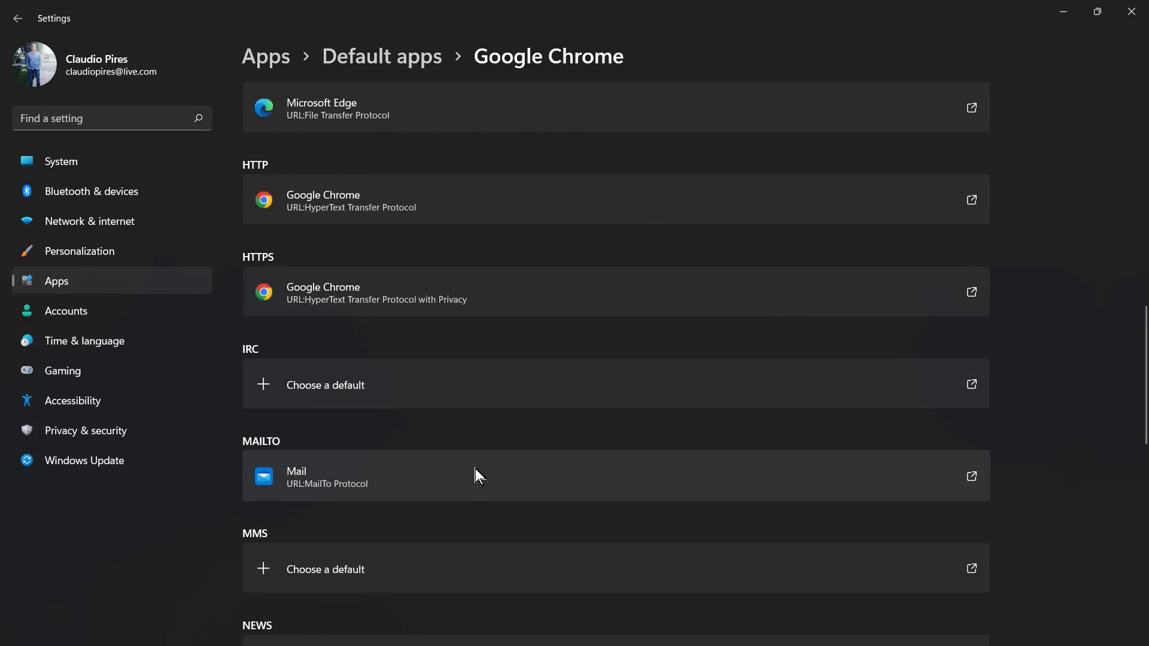
{"action": "scroll", "coordinate": [473, 479], "scroll_direction": "up", "scroll_amount": 4}
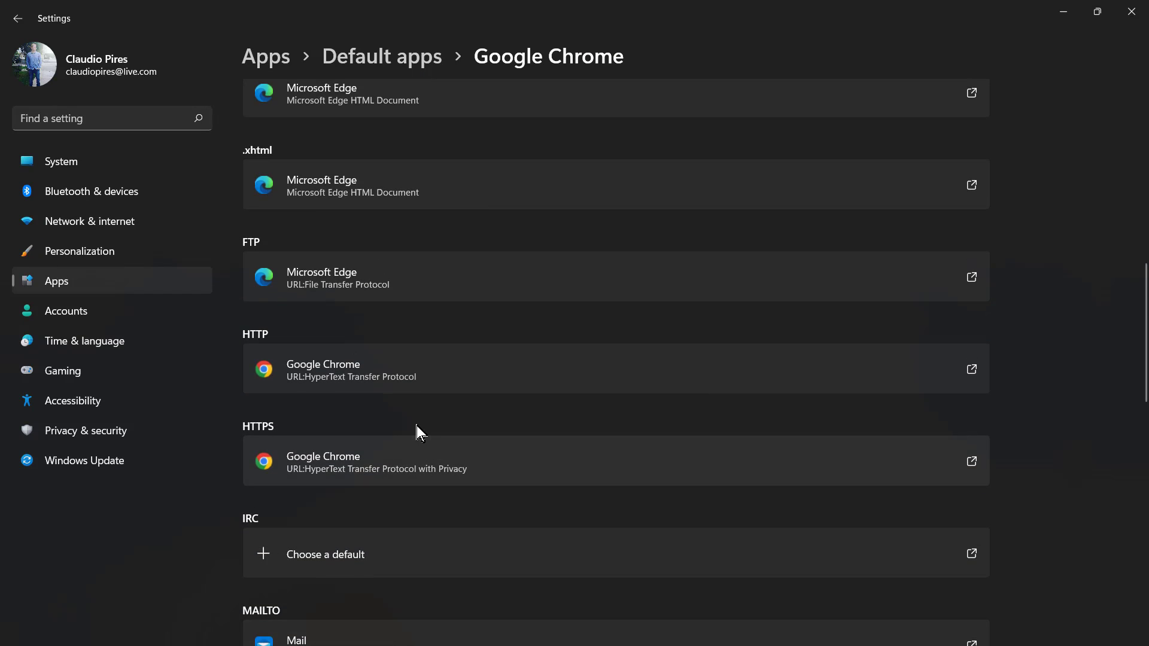
{"action": "scroll", "coordinate": [416, 425], "scroll_direction": "up", "scroll_amount": 1}
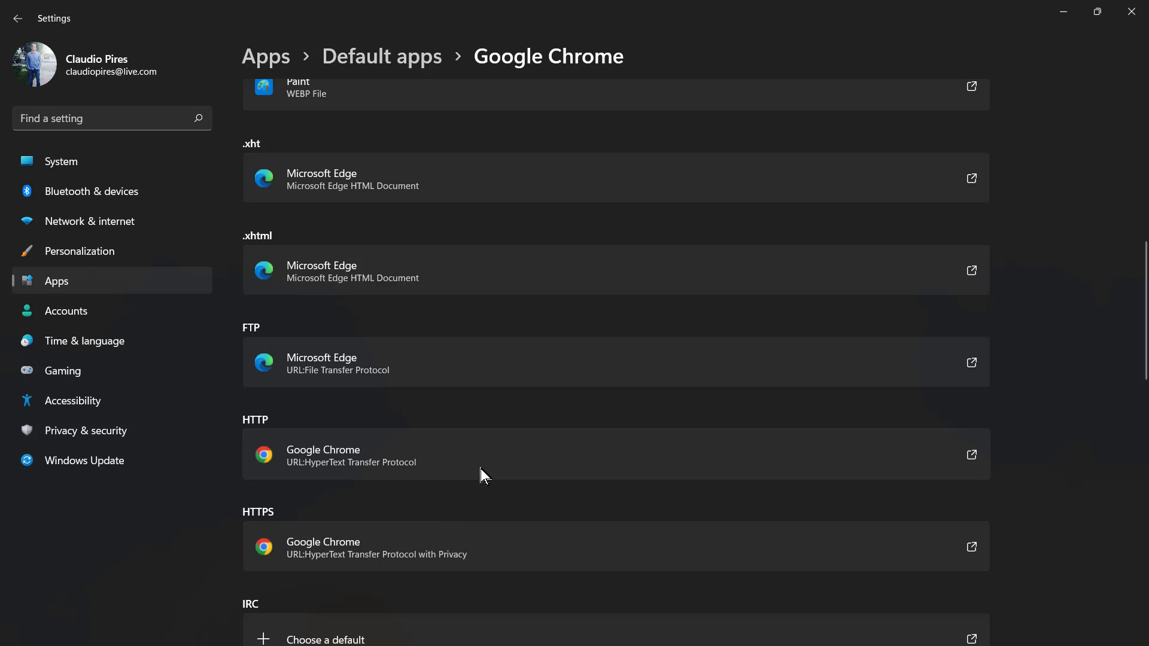
Return through the Apps breadcrumb to the Default apps list of applications.
{"action": "scroll", "coordinate": [478, 467], "scroll_direction": "up", "scroll_amount": 8}
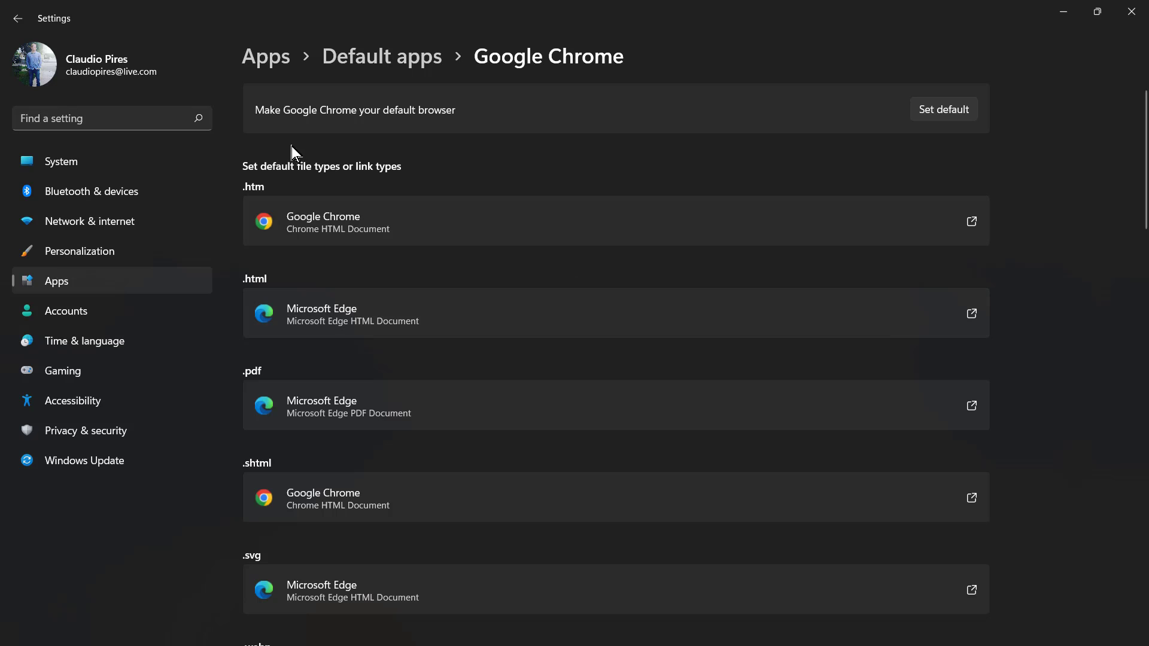
{"action": "left_click", "coordinate": [132, 284]}
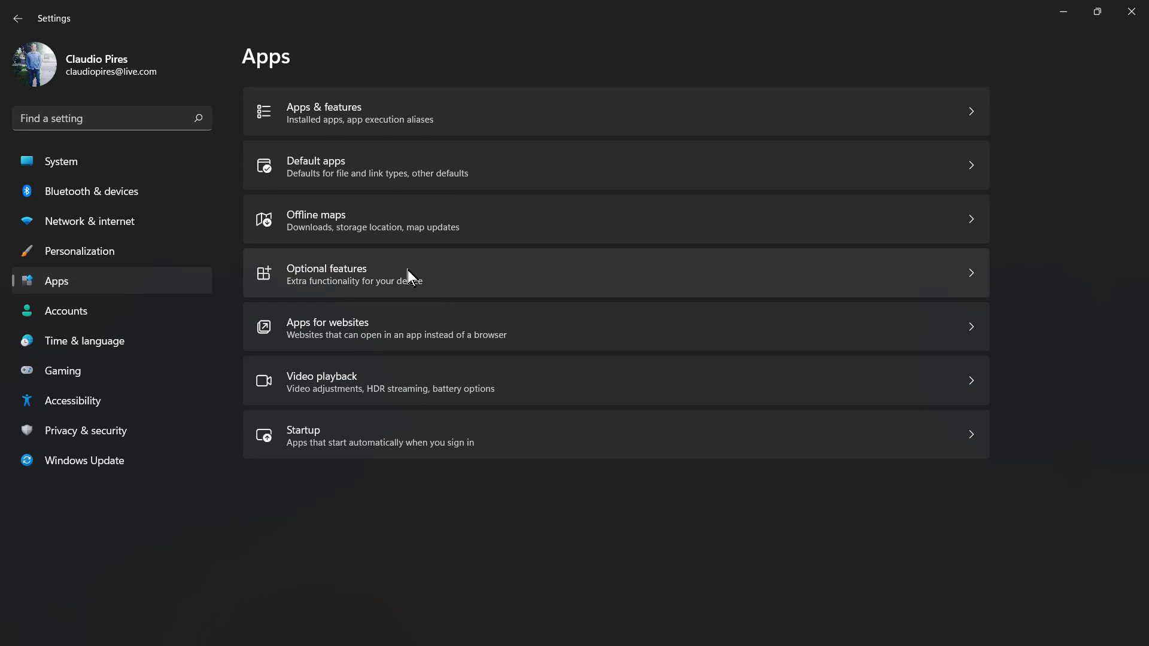
{"action": "left_click", "coordinate": [382, 170]}
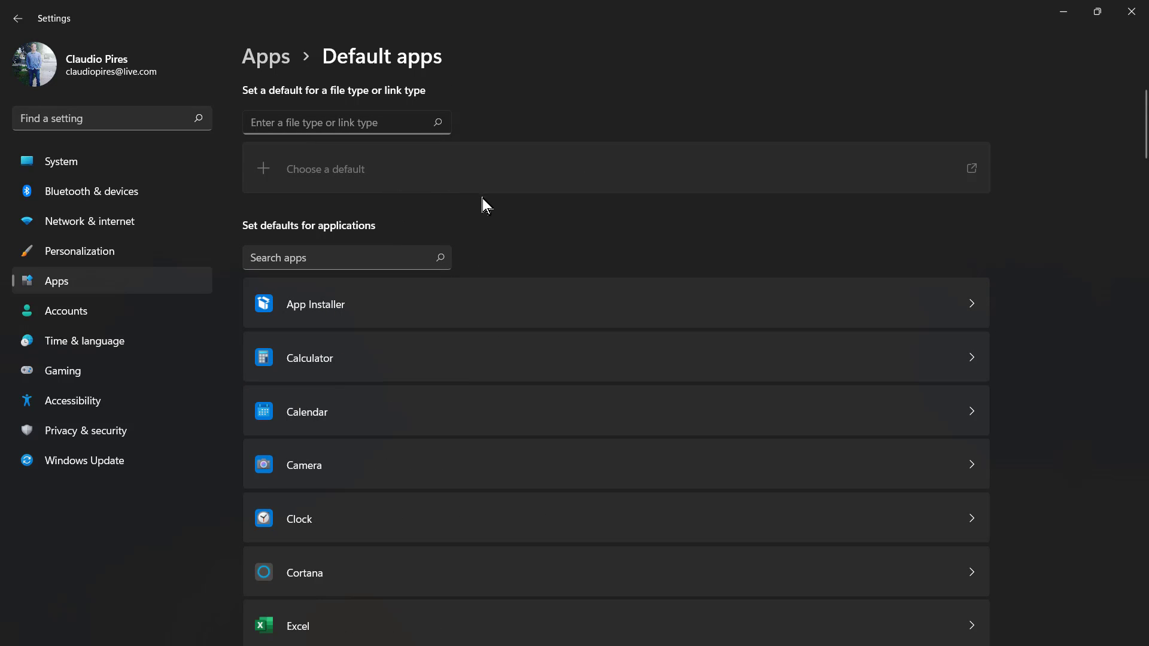
{"action": "scroll", "coordinate": [526, 280], "scroll_direction": "down", "scroll_amount": 2}
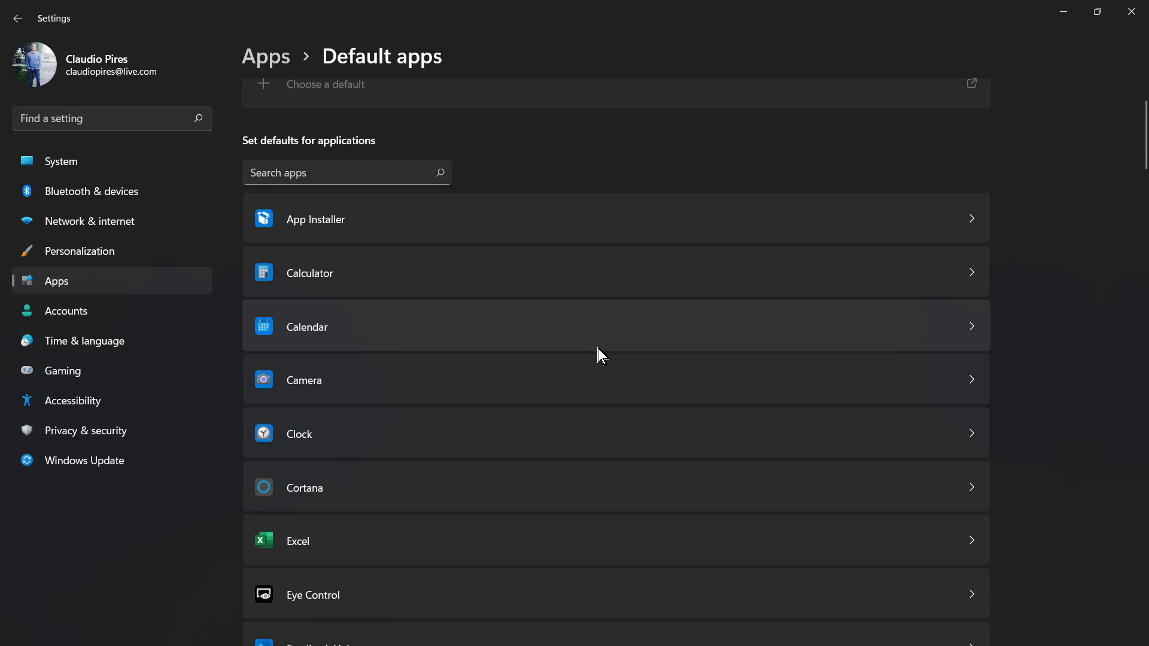